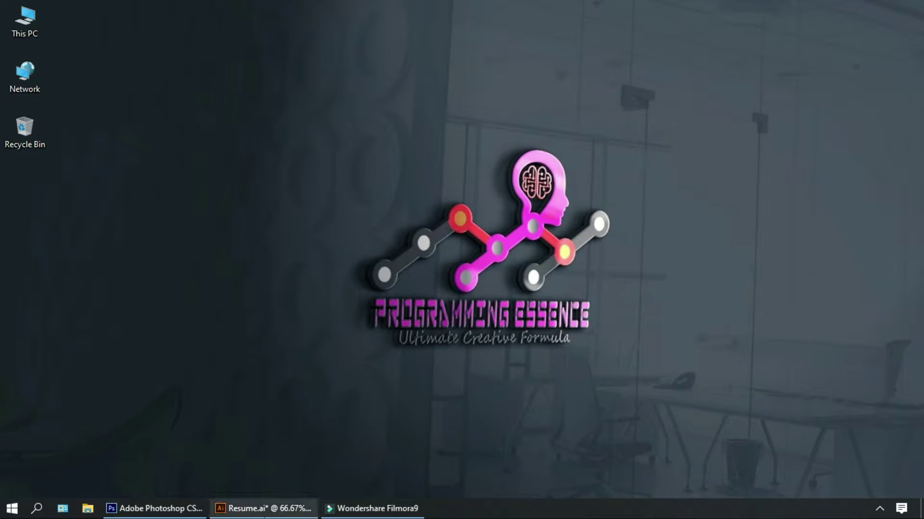
Step: Switch to Illustrator and export the resume artwork to the Desktop as a PNG named Resume
{"action": "left_click", "coordinate": [263, 508]}
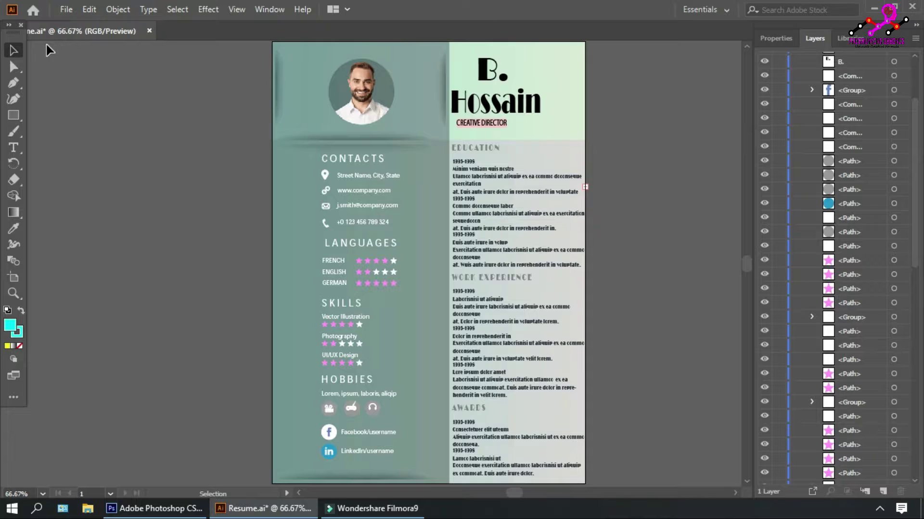
{"action": "left_click", "coordinate": [66, 10]}
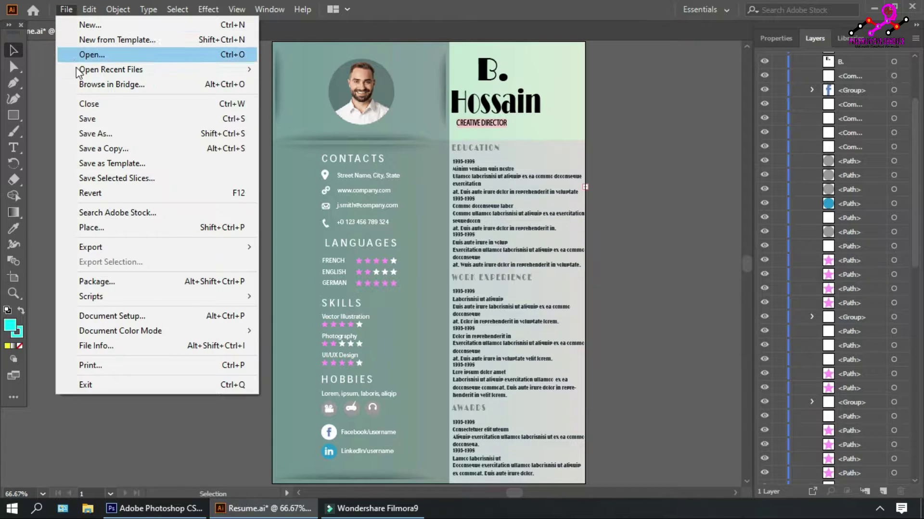
{"action": "mouse_move", "coordinate": [107, 255]}
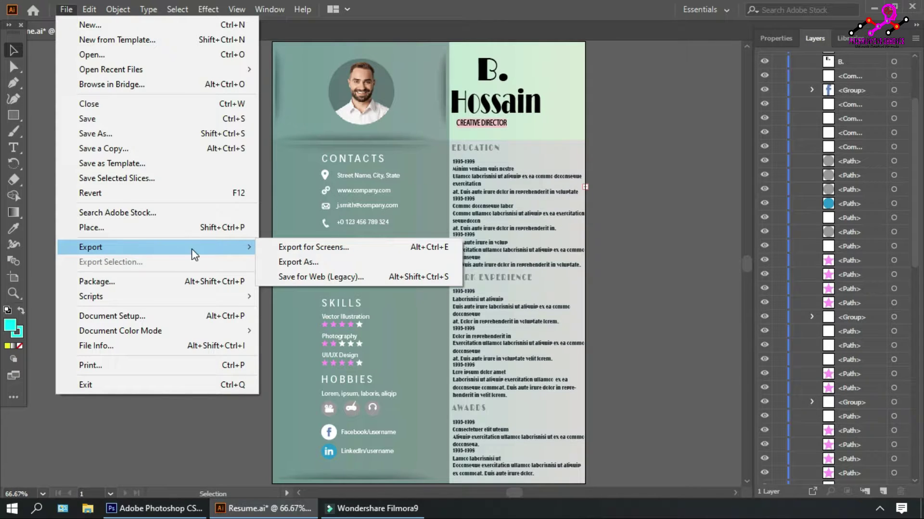
{"action": "left_click", "coordinate": [287, 263]}
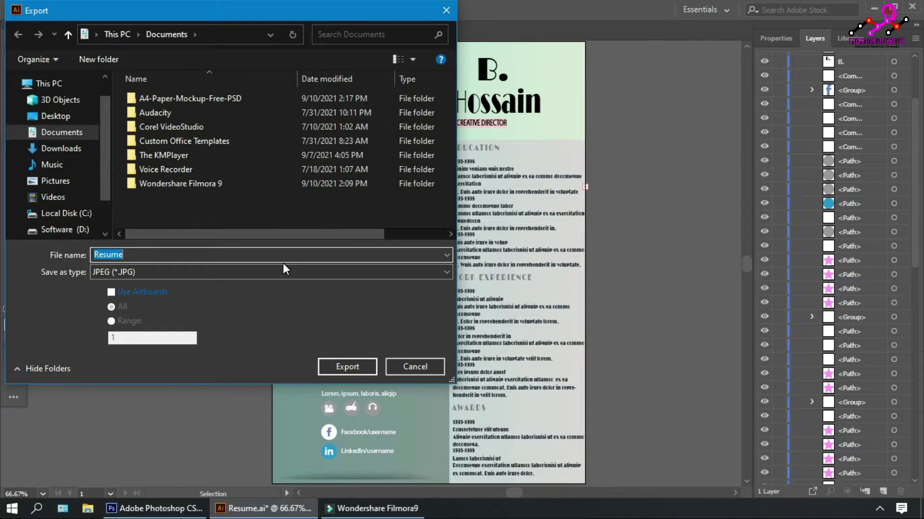
{"action": "left_click", "coordinate": [64, 125]}
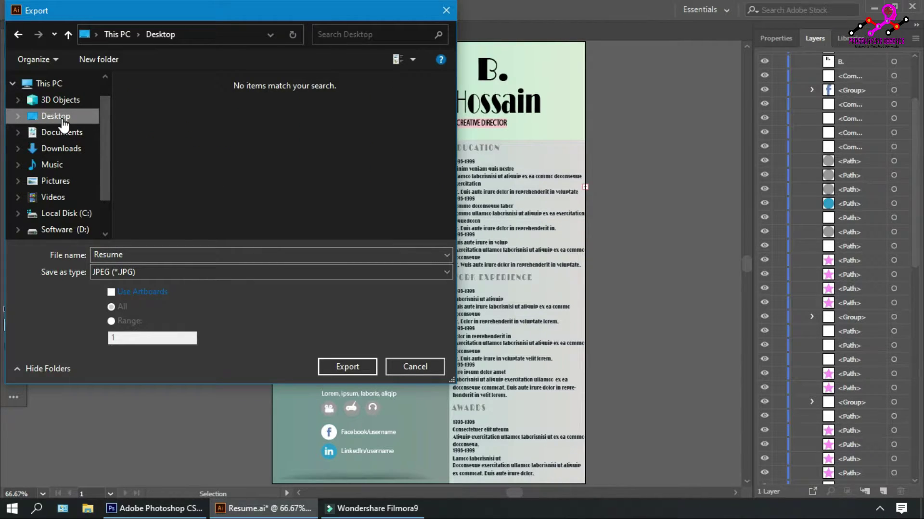
{"action": "double_click", "coordinate": [96, 256]}
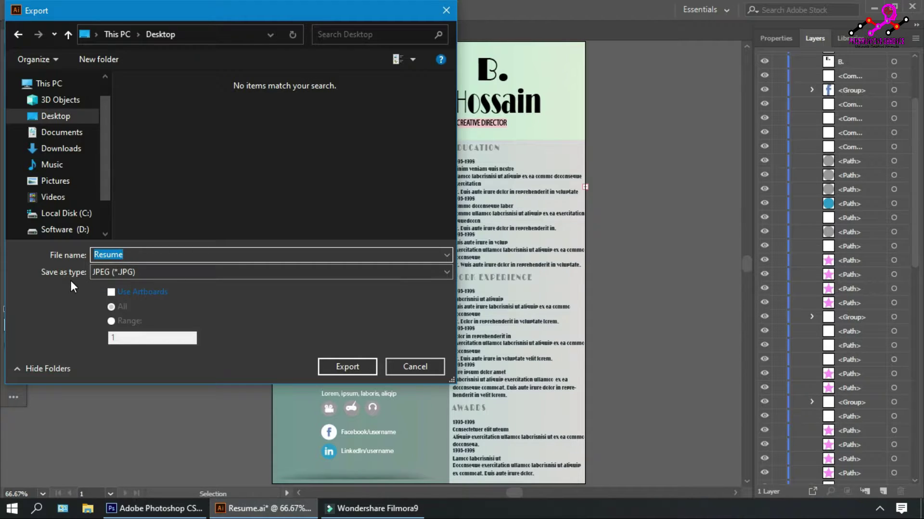
{"action": "left_click", "coordinate": [111, 276]}
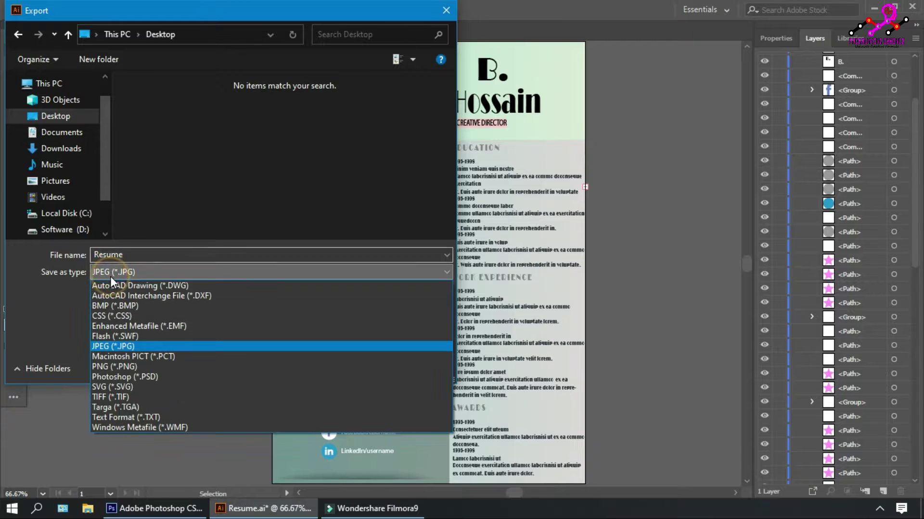
{"action": "left_click", "coordinate": [125, 369]}
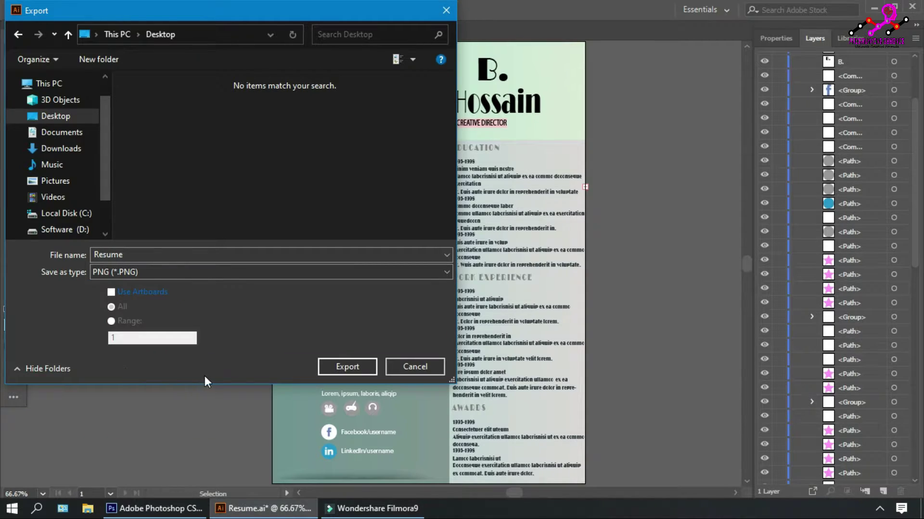
{"action": "left_click", "coordinate": [344, 371]}
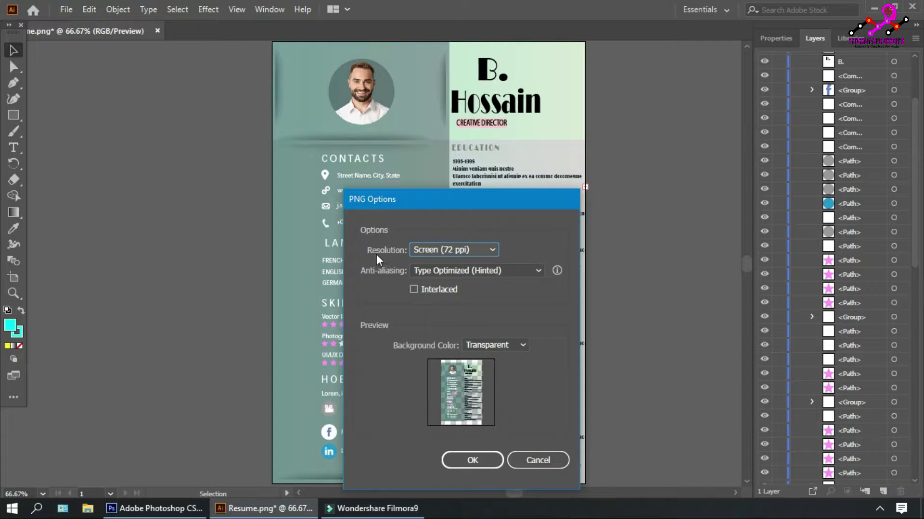
Step: Set the PNG resolution to High (300 ppi), turn on Interlaced and complete the export
{"action": "left_click", "coordinate": [432, 253]}
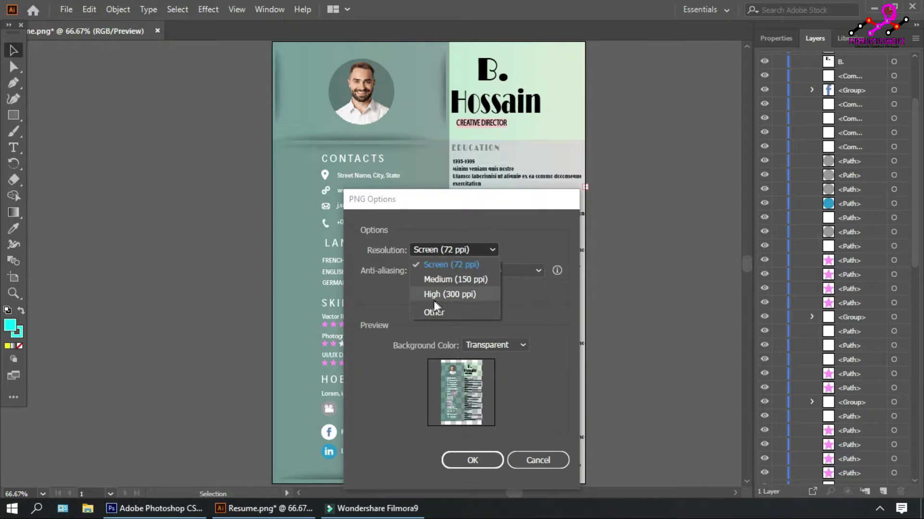
{"action": "left_click", "coordinate": [469, 298]}
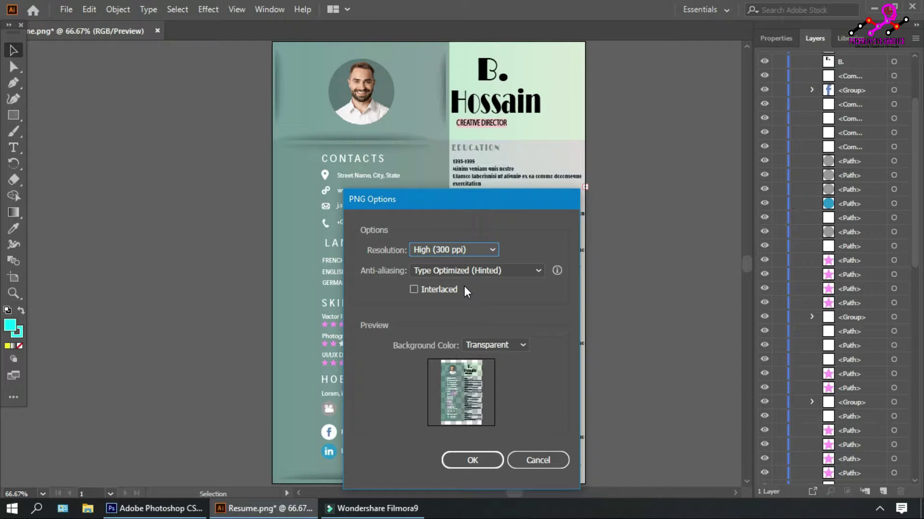
{"action": "left_click", "coordinate": [414, 289]}
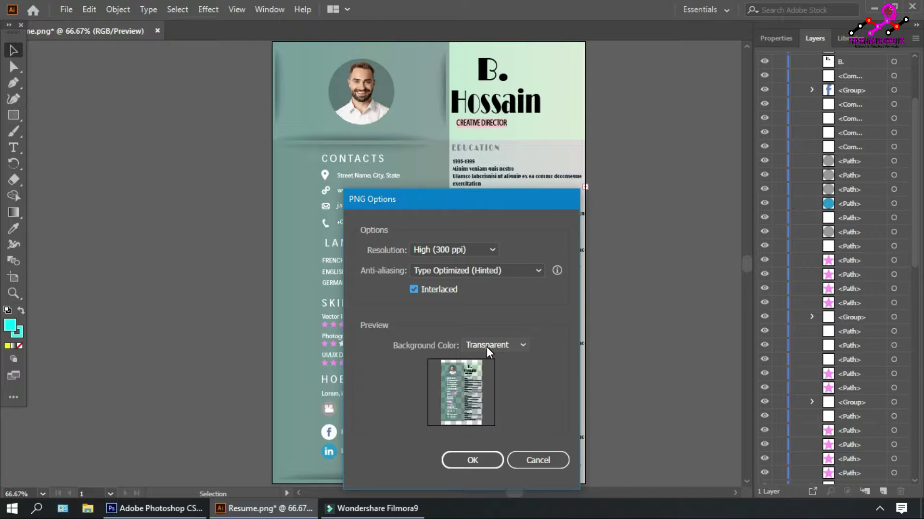
{"action": "left_click", "coordinate": [465, 462]}
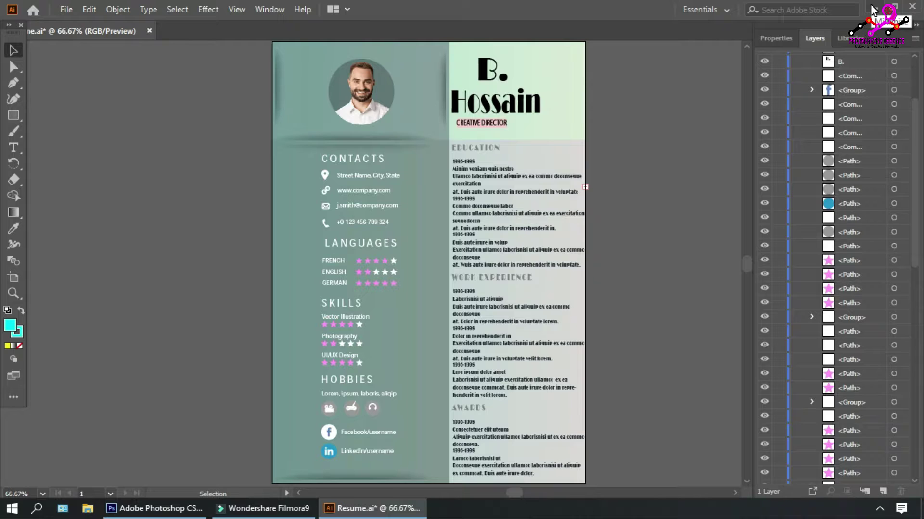
Step: Switch to Photoshop and open A4 Paper Mockup Free PSD from the A4-Paper-Mockup-Free-PSD folder in Documents
{"action": "left_click", "coordinate": [871, 6]}
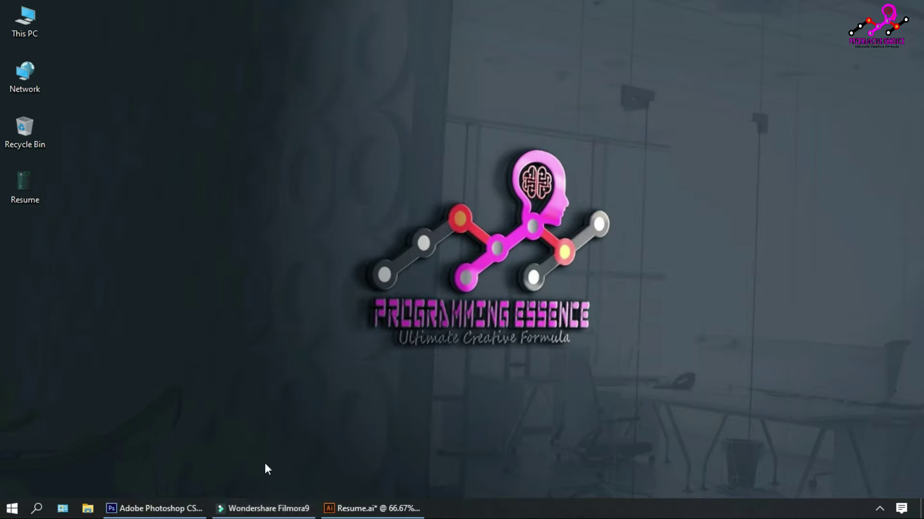
{"action": "mouse_move", "coordinate": [154, 508]}
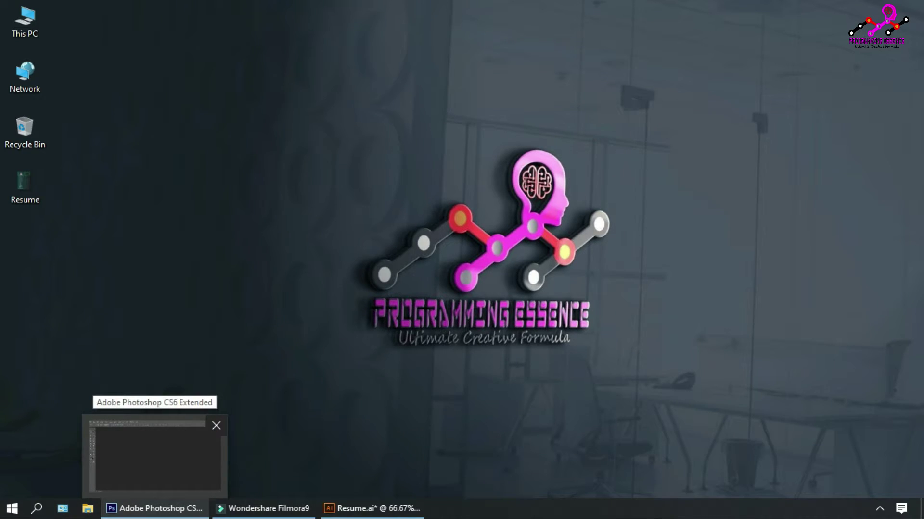
{"action": "left_click", "coordinate": [154, 508]}
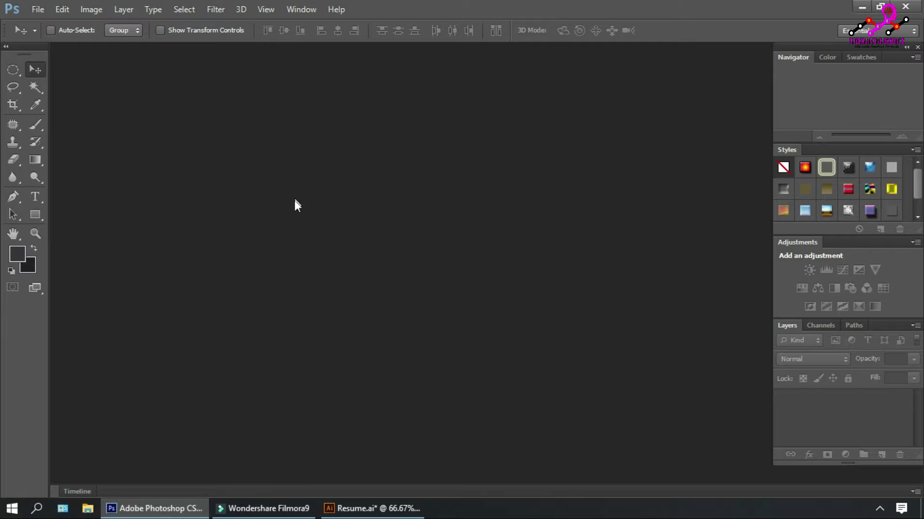
{"action": "left_click", "coordinate": [34, 15]}
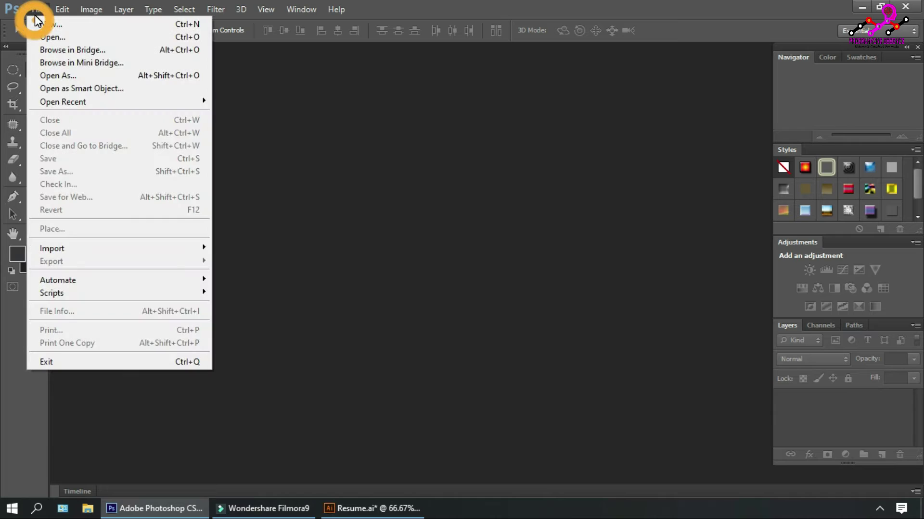
{"action": "left_click", "coordinate": [42, 39]}
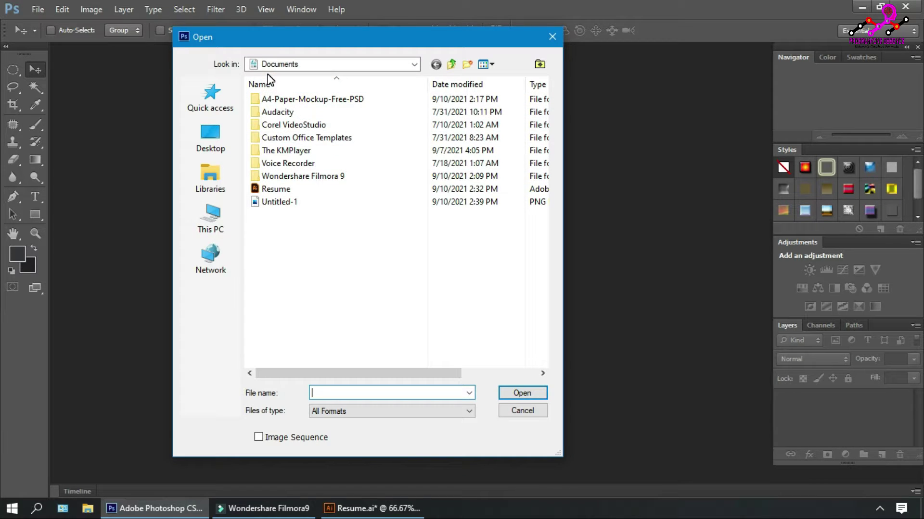
{"action": "double_click", "coordinate": [334, 102]}
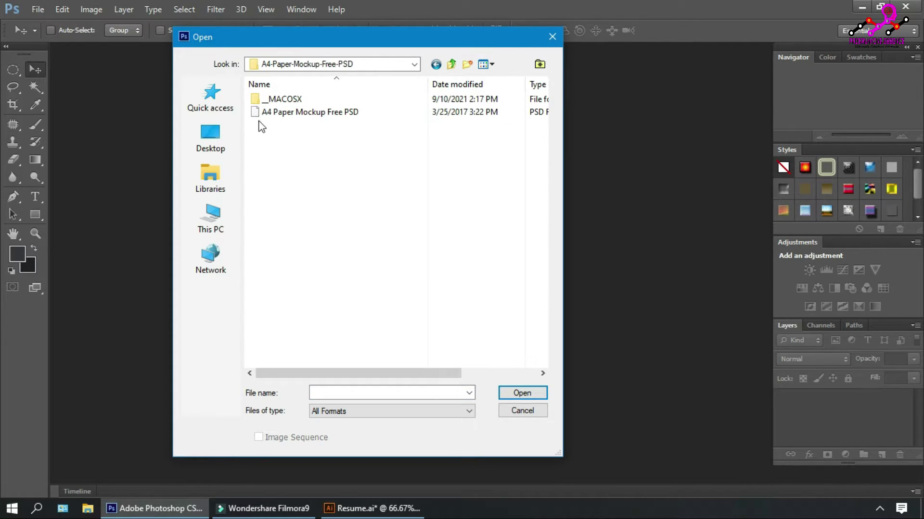
{"action": "left_click", "coordinate": [349, 115]}
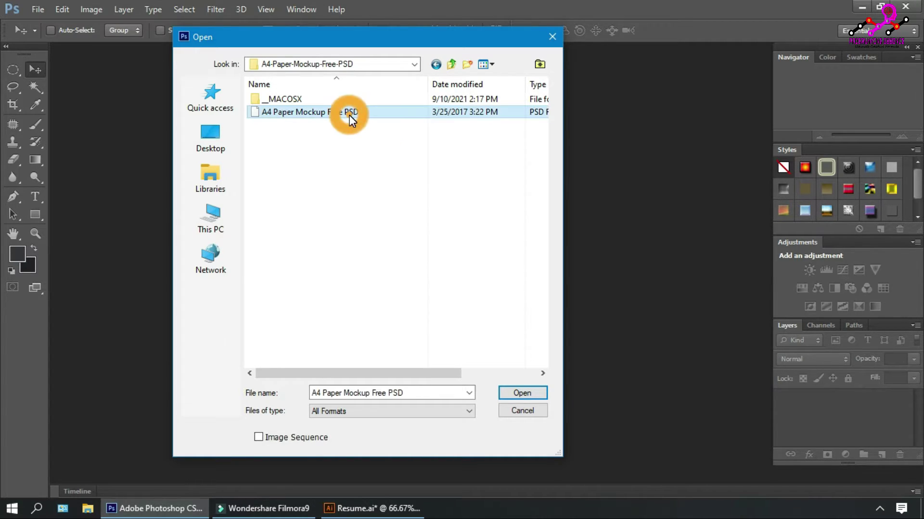
{"action": "left_click", "coordinate": [509, 393]}
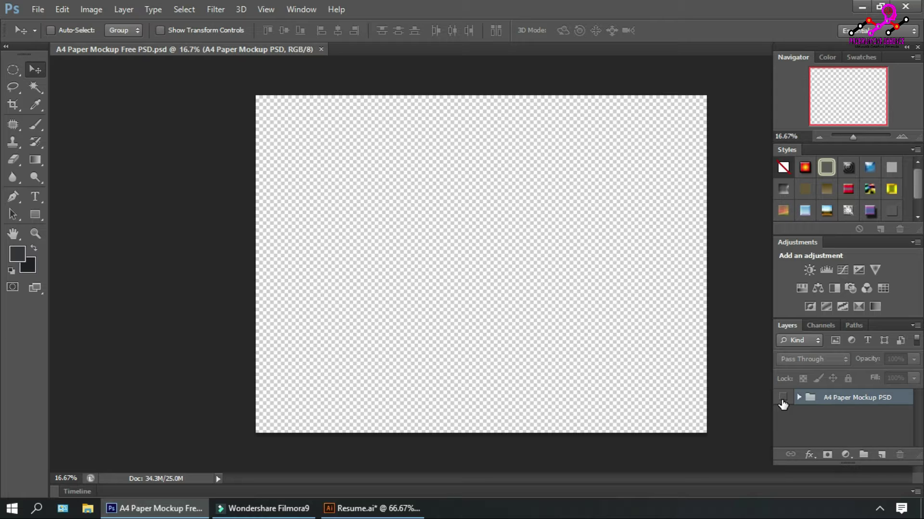
Step: Make the A4 Paper Mockup PSD group visible and open the contents of its resume template smart object for editing
{"action": "left_click", "coordinate": [782, 397]}
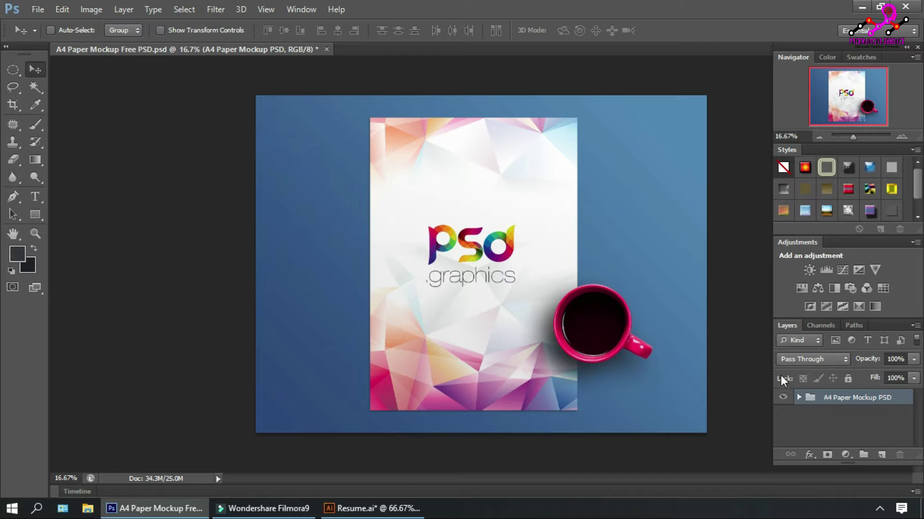
{"action": "left_click", "coordinate": [798, 398]}
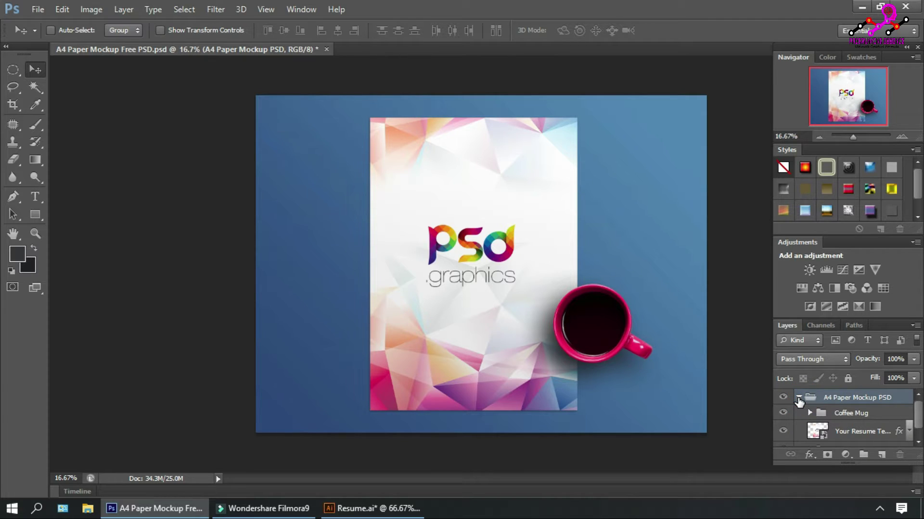
{"action": "scroll", "coordinate": [798, 402], "scroll_direction": "down", "scroll_amount": 1}
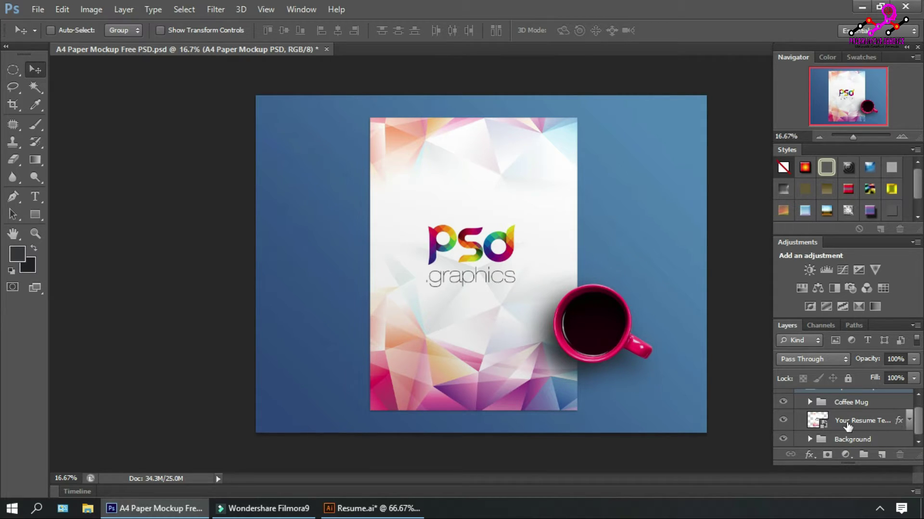
{"action": "double_click", "coordinate": [812, 423]}
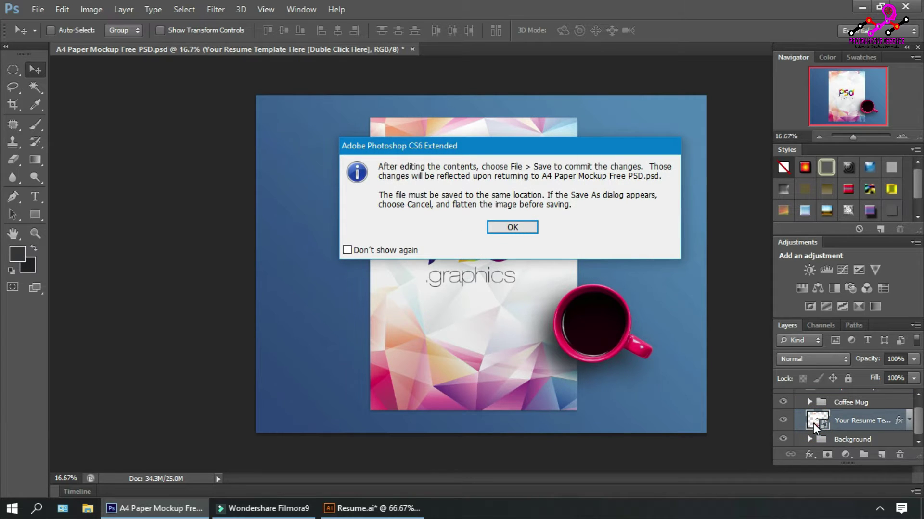
{"action": "left_click", "coordinate": [513, 228]}
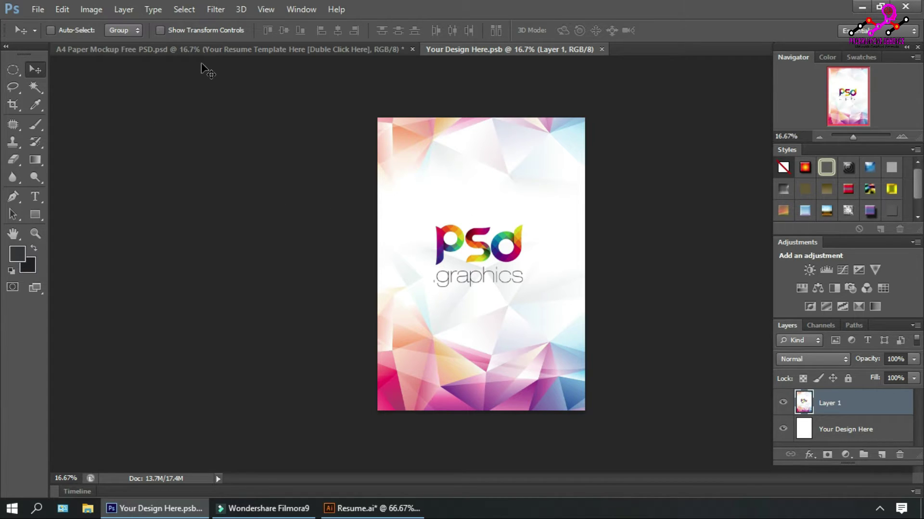
Step: Open Resume.png from the Desktop and copy its layer into the Your Design Here.psb document
{"action": "left_click", "coordinate": [37, 10]}
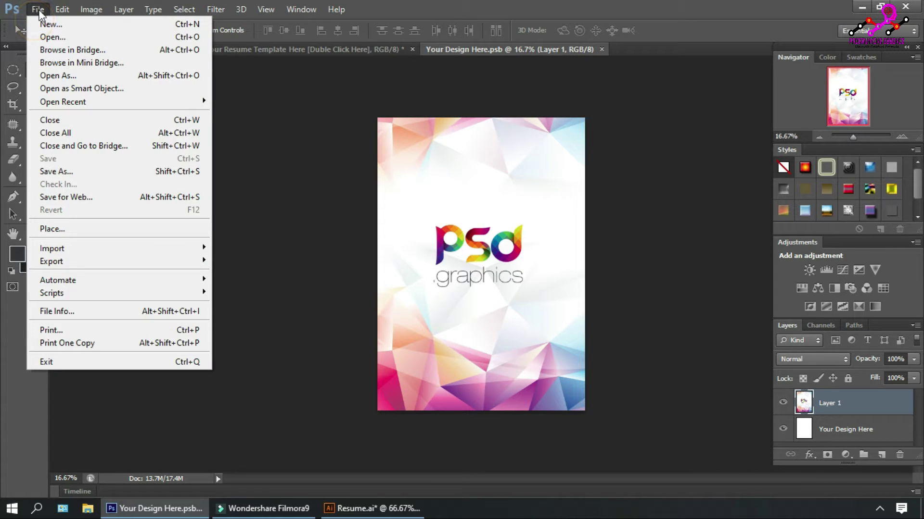
{"action": "left_click", "coordinate": [50, 39]}
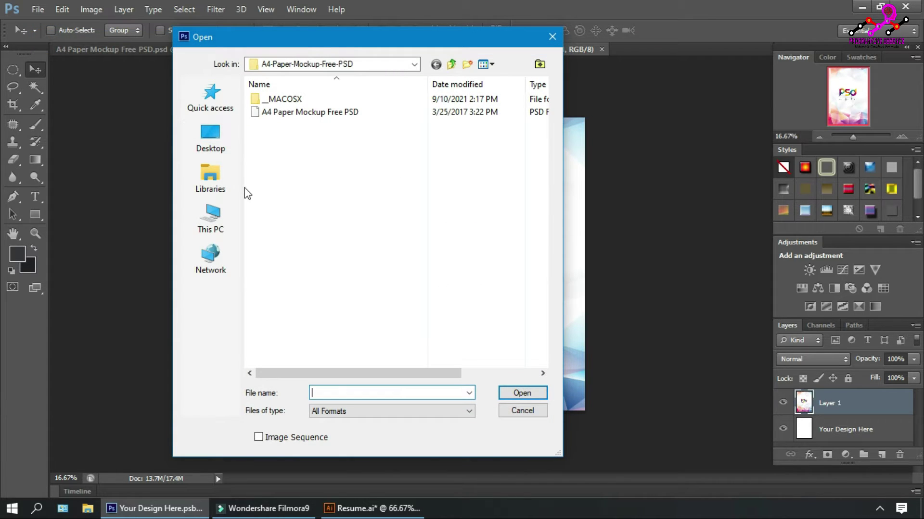
{"action": "left_click", "coordinate": [195, 151]}
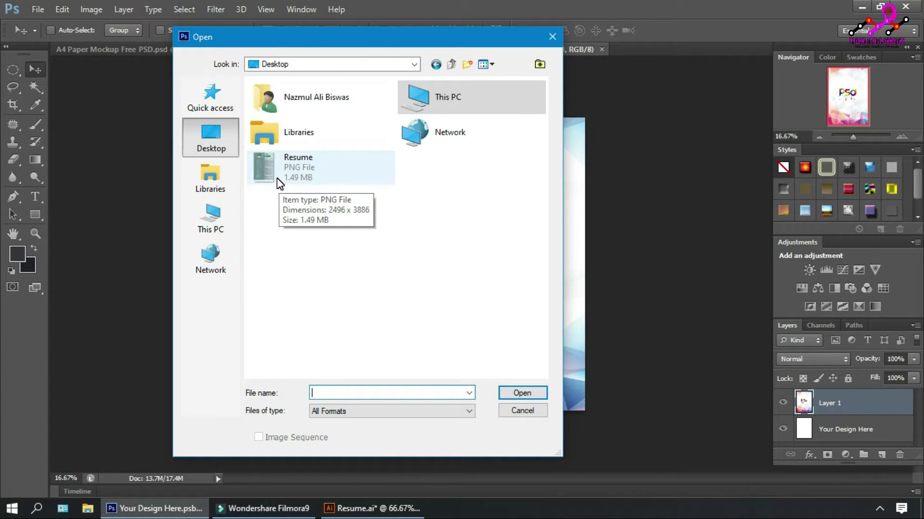
{"action": "left_click", "coordinate": [288, 171]}
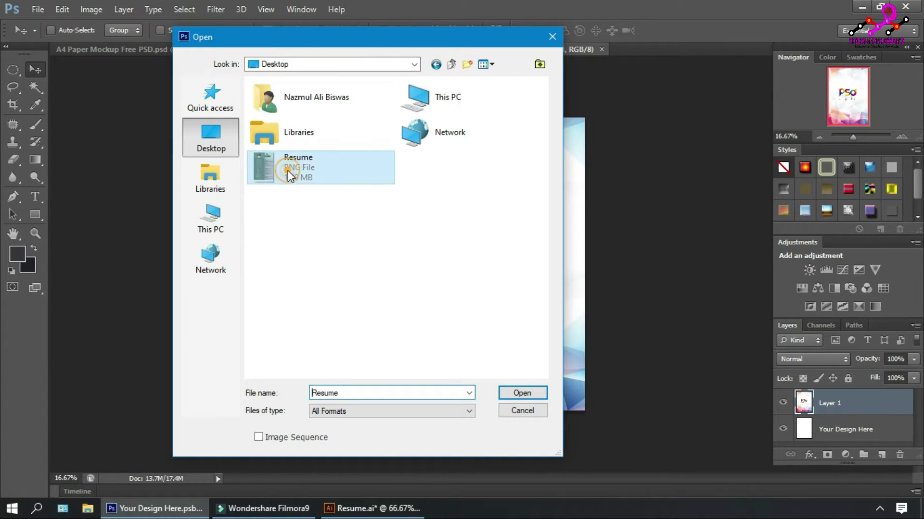
{"action": "left_click", "coordinate": [522, 395]}
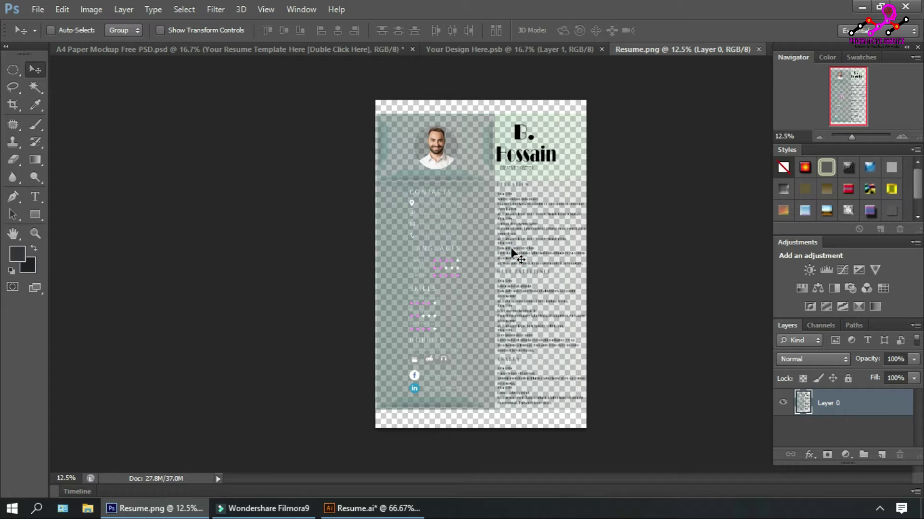
{"action": "left_click_drag", "start_coordinate": [512, 247], "coordinate": [498, 160]}
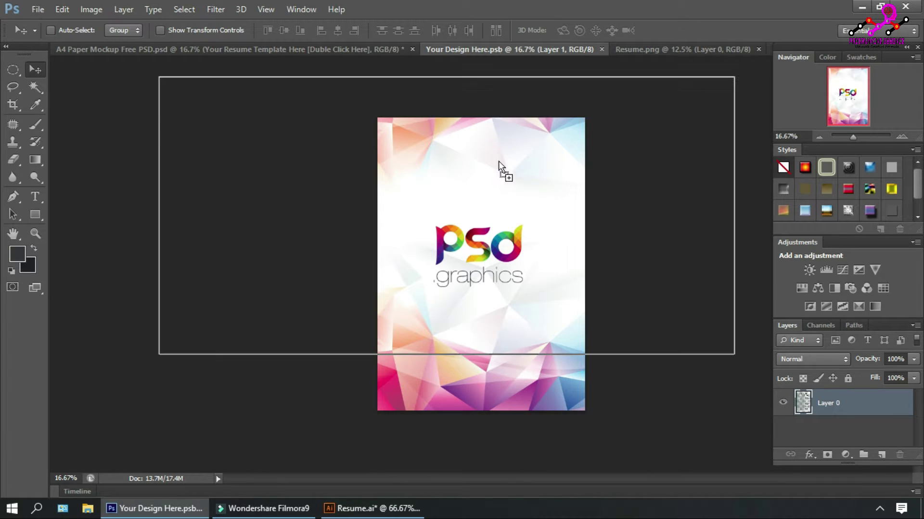
{"action": "left_click_drag", "start_coordinate": [498, 237], "coordinate": [499, 237]}
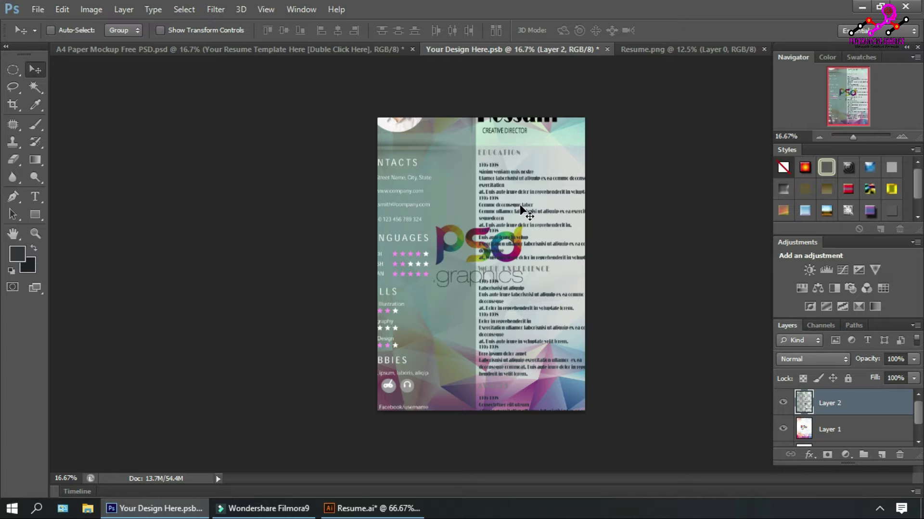
Step: Scale the resume layer proportionally to about 74.4% and position it to cover the whole Your Design Here.psb canvas
{"action": "key", "text": "ctrl+t"}
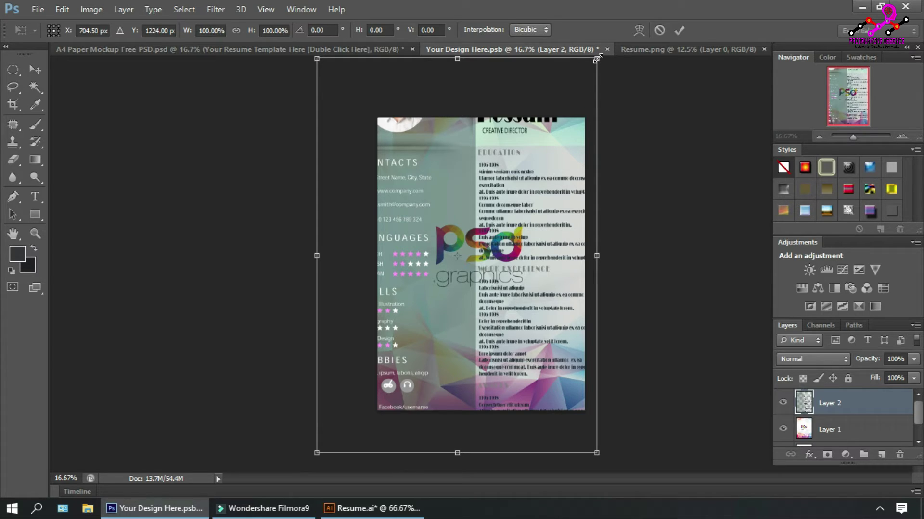
{"action": "left_click_drag", "start_coordinate": [597, 58], "coordinate": [555, 118]}
{"action": "left_click_drag", "start_coordinate": [460, 210], "coordinate": [483, 221]}
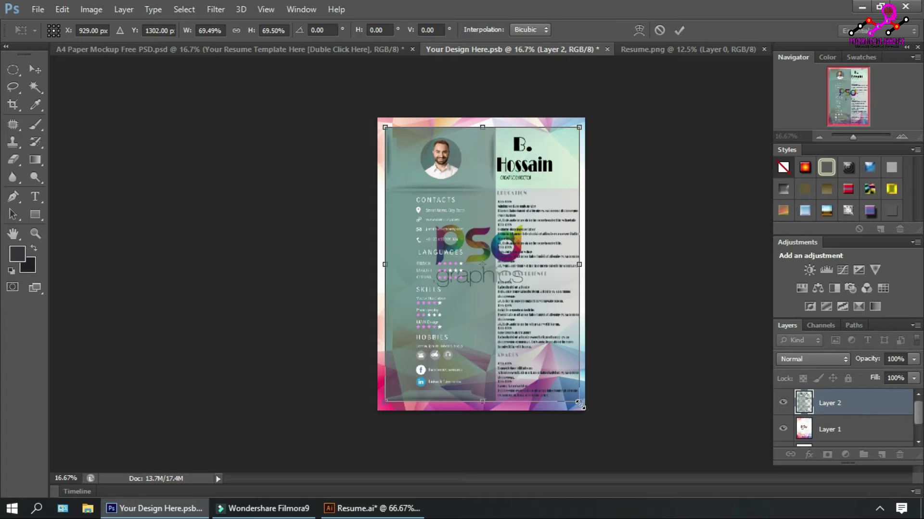
{"action": "left_click_drag", "start_coordinate": [580, 405], "coordinate": [585, 417]}
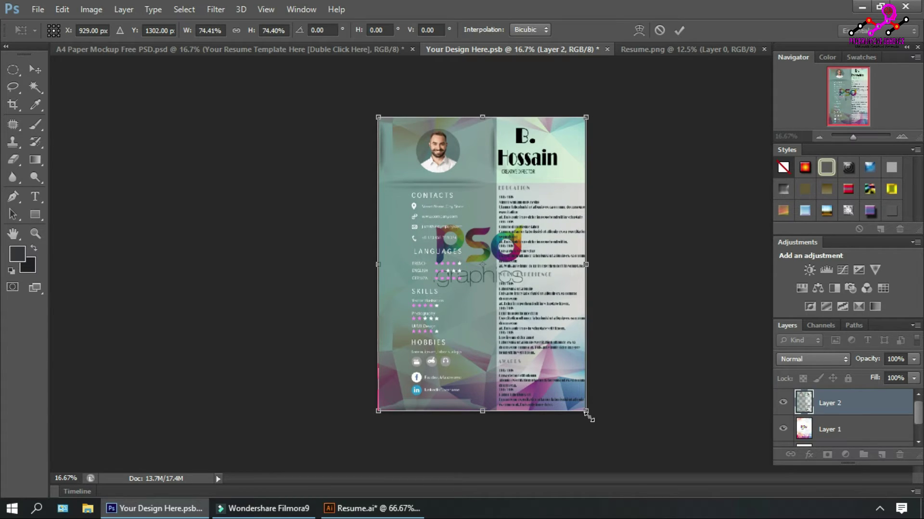
{"action": "key", "text": "Left"}
{"action": "key", "text": "Left"}
{"action": "key", "text": "Left"}
{"action": "key", "text": "Left"}
{"action": "key", "text": "Left"}
{"action": "key", "text": "Left"}
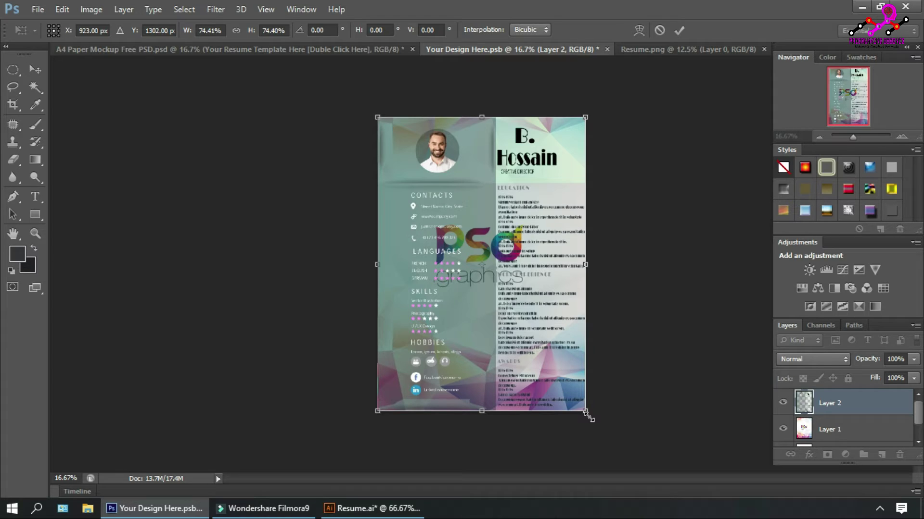
{"action": "key", "text": "Return"}
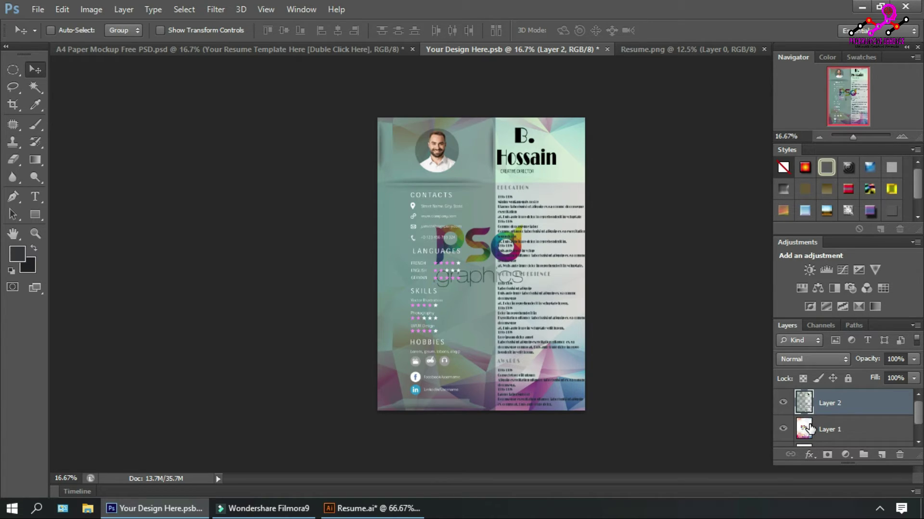
Step: Hide Layer 1 with the placeholder design and save Your Design Here.psb
{"action": "scroll", "coordinate": [851, 429], "scroll_direction": "down", "scroll_amount": 1}
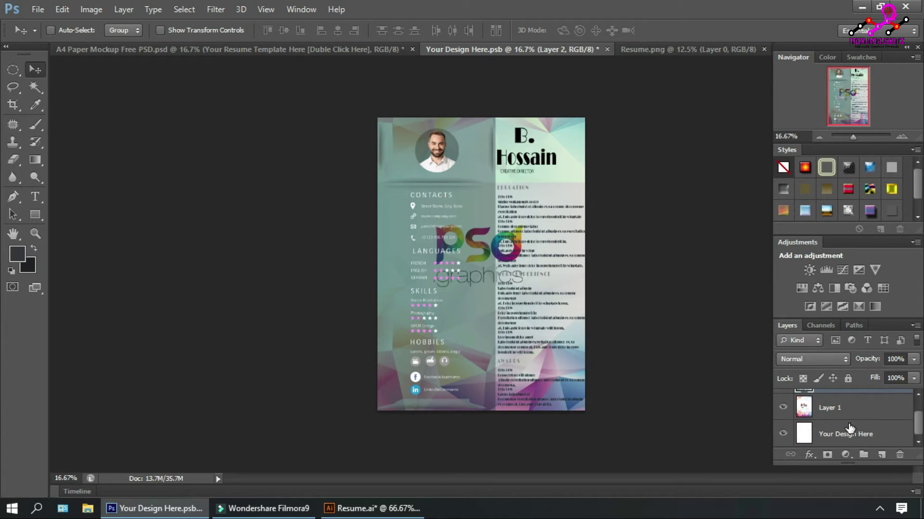
{"action": "left_click", "coordinate": [783, 409]}
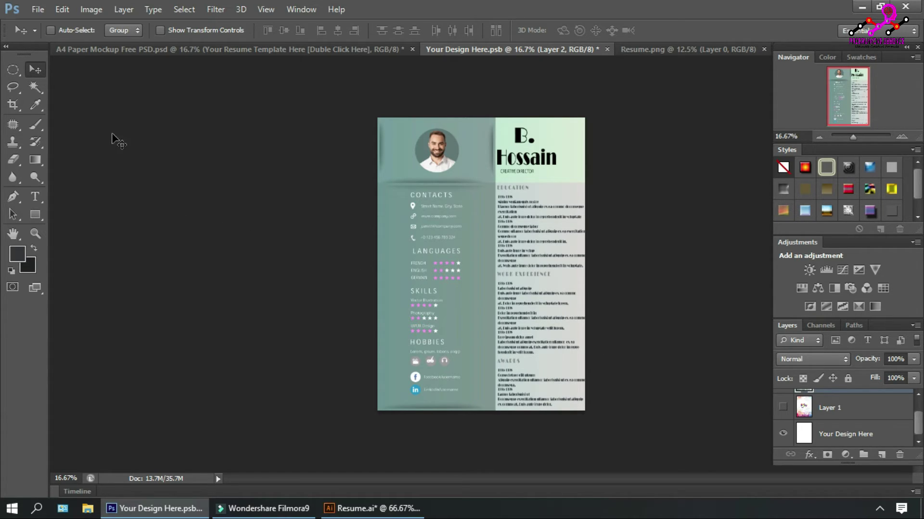
{"action": "left_click", "coordinate": [38, 11]}
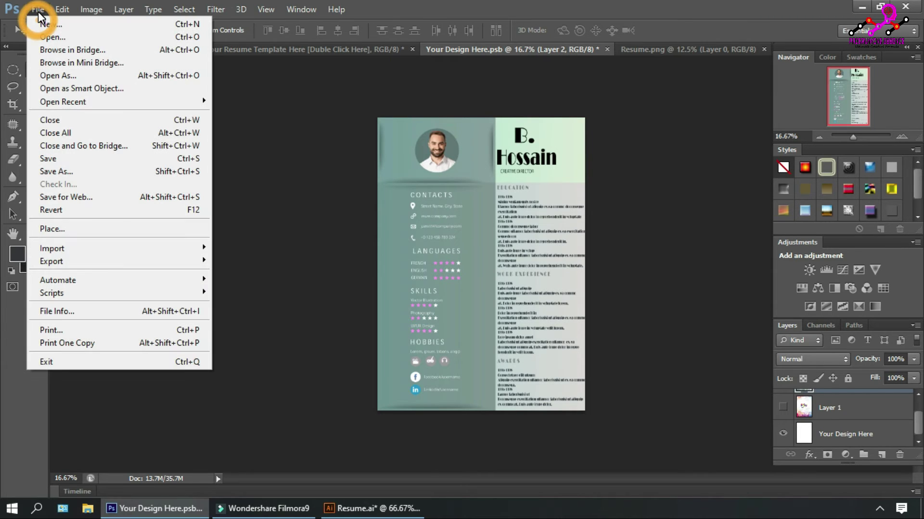
{"action": "left_click", "coordinate": [80, 162]}
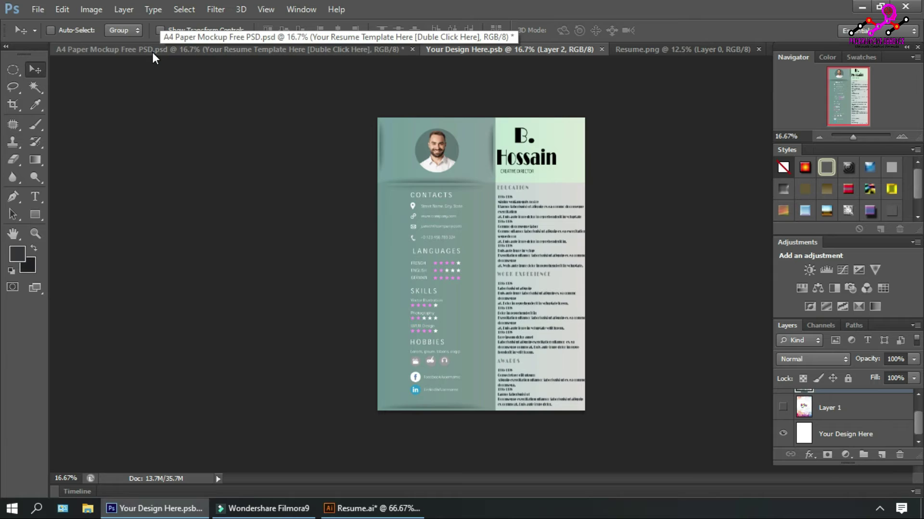
Step: Return to the A4 Paper Mockup Free PSD document and set up saving a copy on the Desktop in JPEG format
{"action": "left_click", "coordinate": [177, 53]}
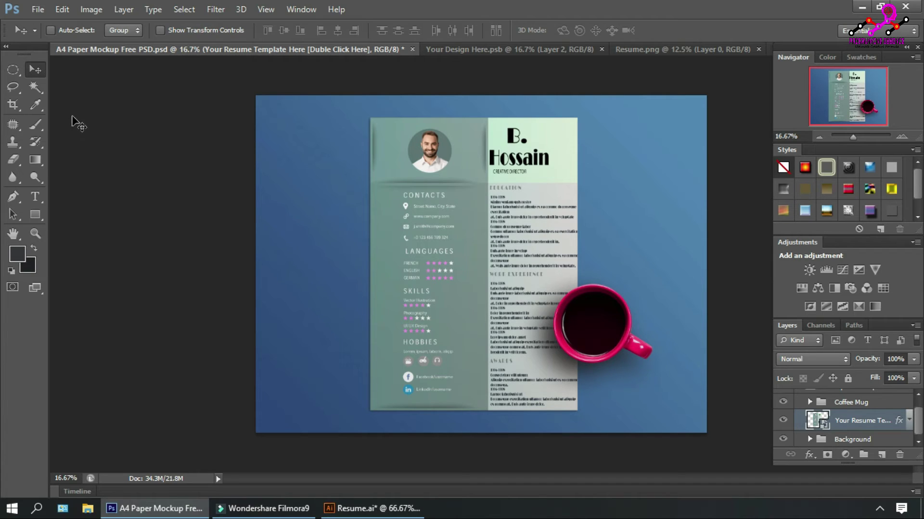
{"action": "left_click", "coordinate": [37, 11]}
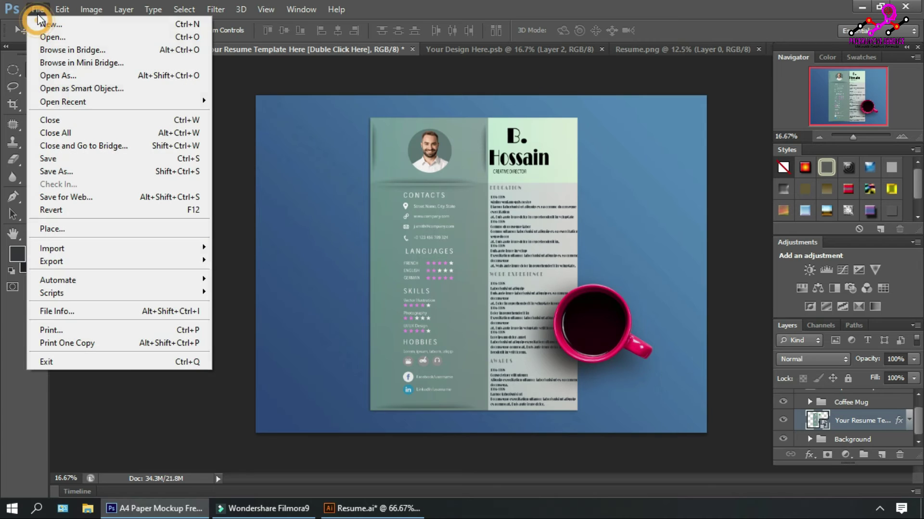
{"action": "left_click", "coordinate": [70, 172]}
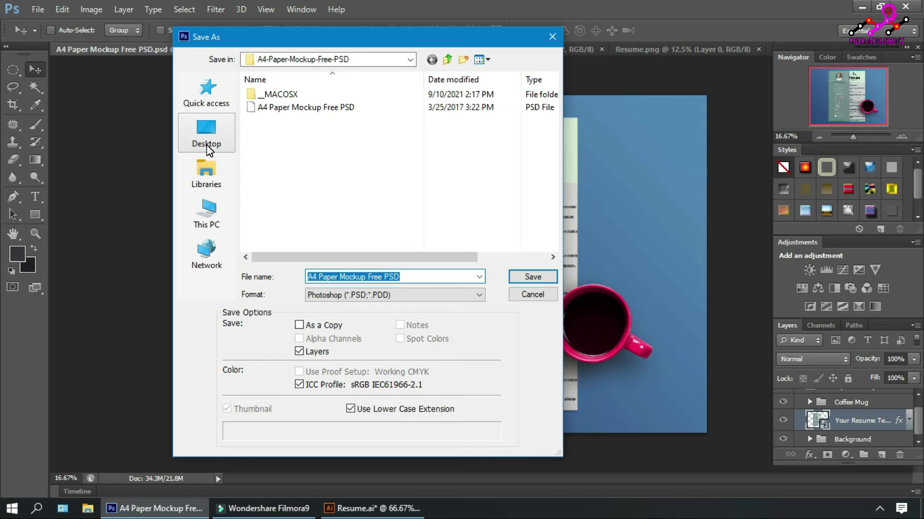
{"action": "left_click", "coordinate": [206, 144]}
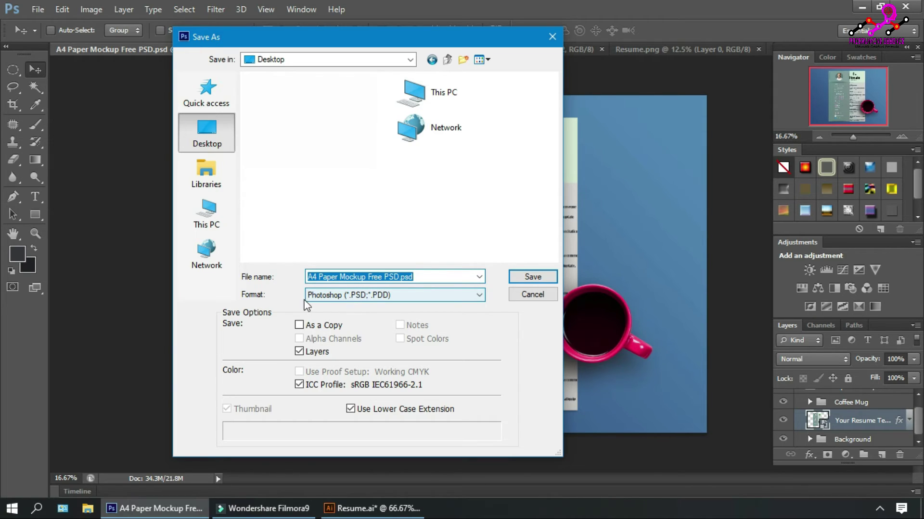
{"action": "left_click", "coordinate": [339, 294]}
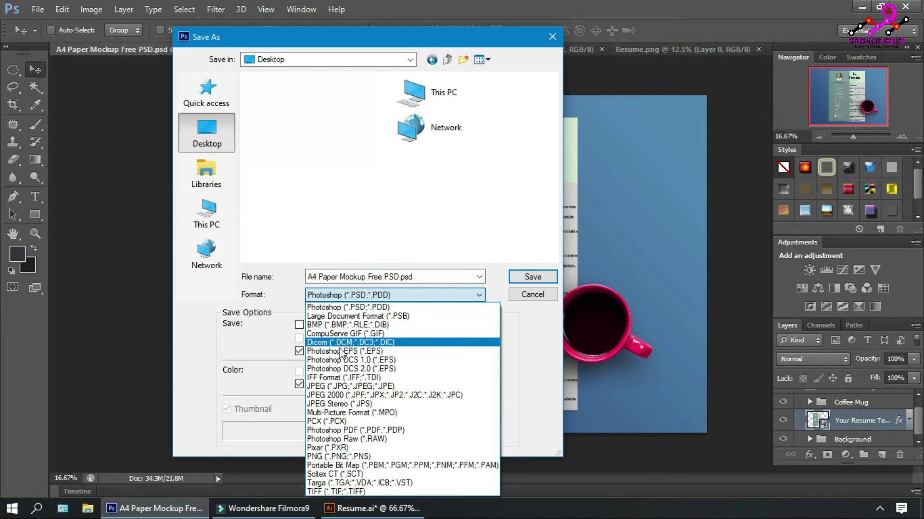
{"action": "left_click", "coordinate": [324, 386]}
Step: Name the file Resume With Mockup.jpg and save it with Maximum quality 12 and Baseline ("Standard") format
{"action": "left_click", "coordinate": [381, 277]}
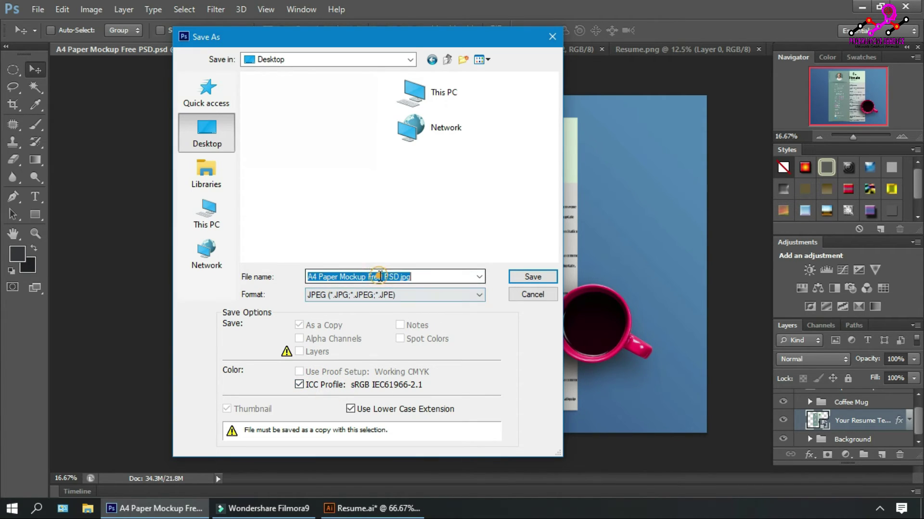
{"action": "left_click_drag", "start_coordinate": [399, 276], "coordinate": [307, 276]}
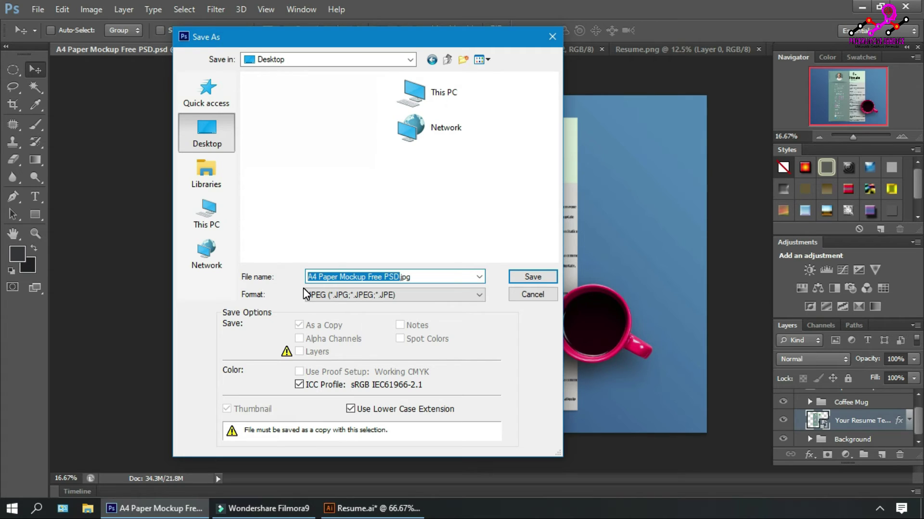
{"action": "type", "text": "Res"}
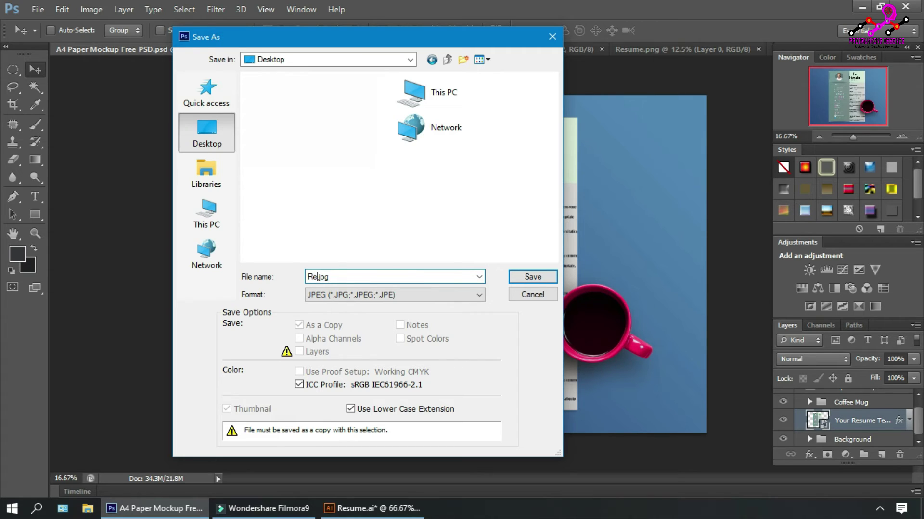
{"action": "type", "text": "ume With Mockup"}
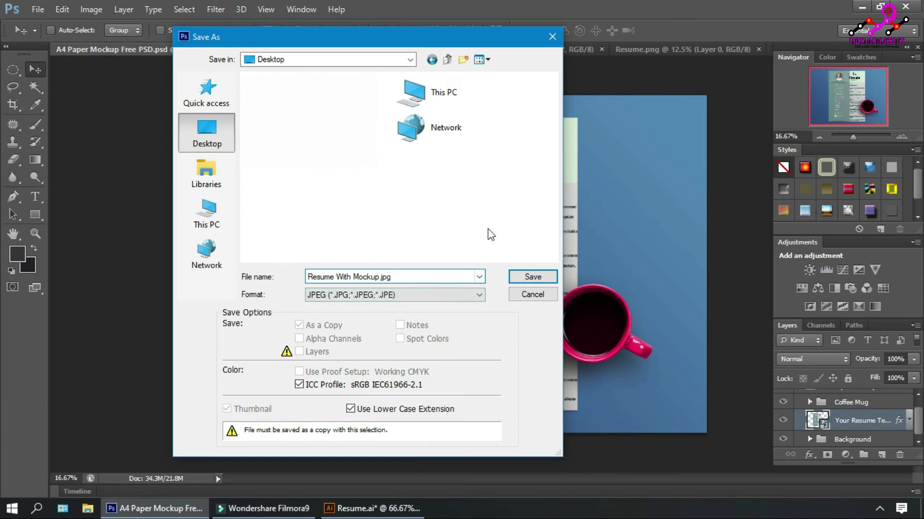
{"action": "left_click", "coordinate": [539, 275]}
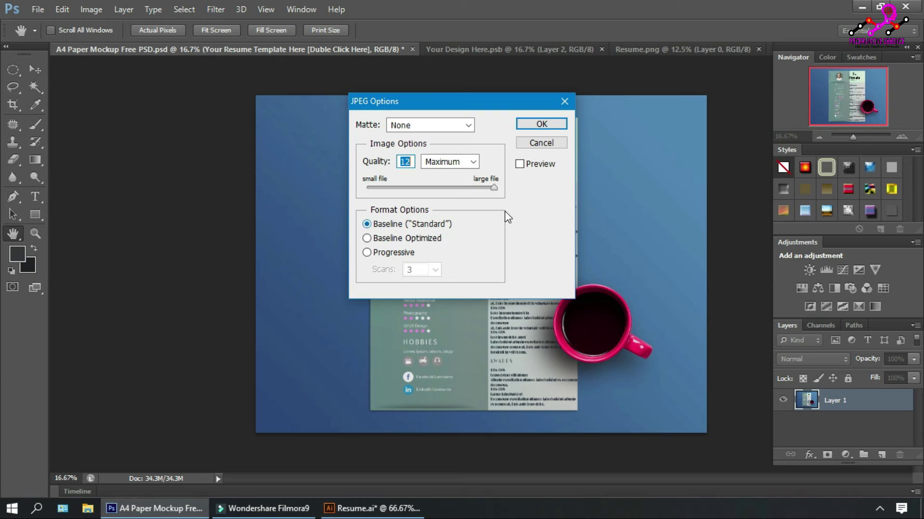
{"action": "left_click", "coordinate": [537, 124]}
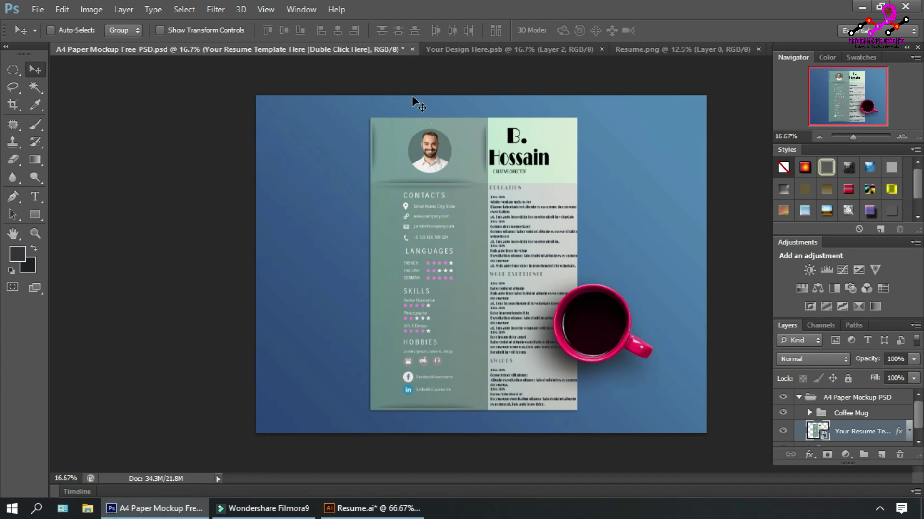
Step: Close the A4 Paper Mockup document without saving changes, plus Resume.png and Your Design Here.psb
{"action": "left_click", "coordinate": [412, 50]}
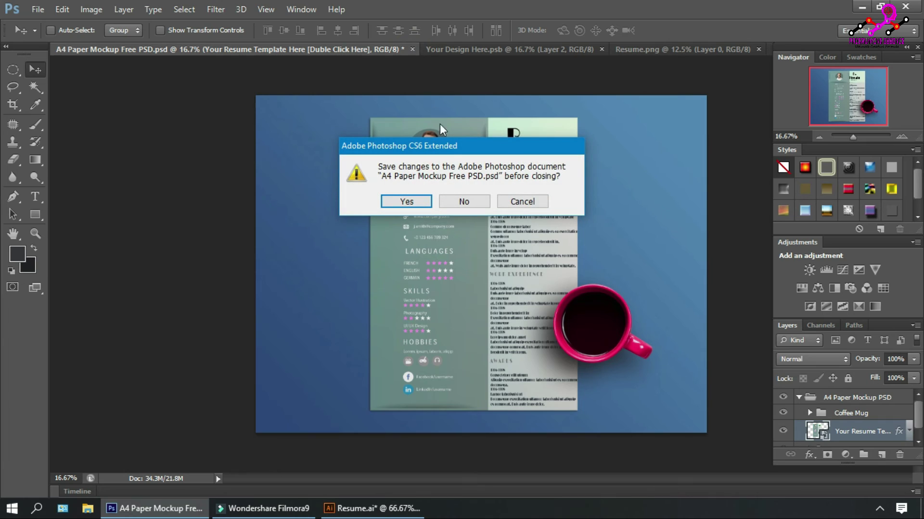
{"action": "left_click", "coordinate": [455, 205]}
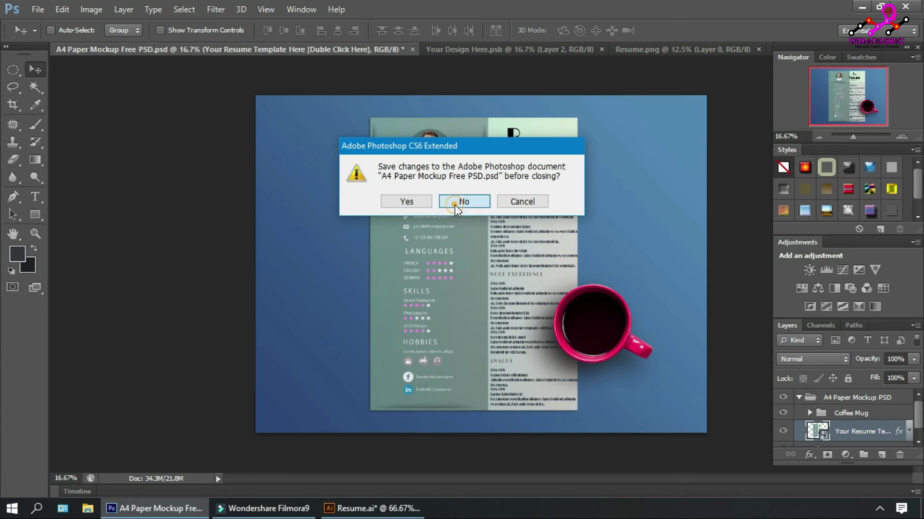
{"action": "left_click", "coordinate": [388, 49]}
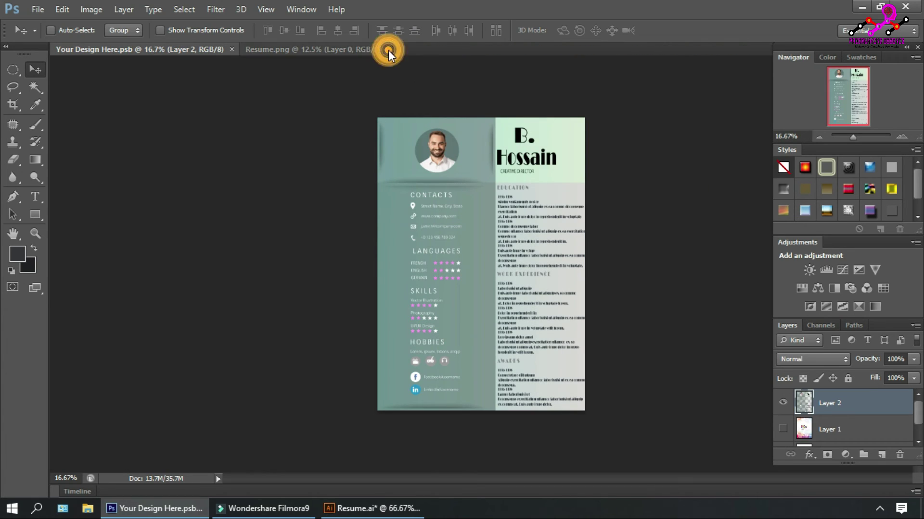
{"action": "left_click", "coordinate": [231, 49]}
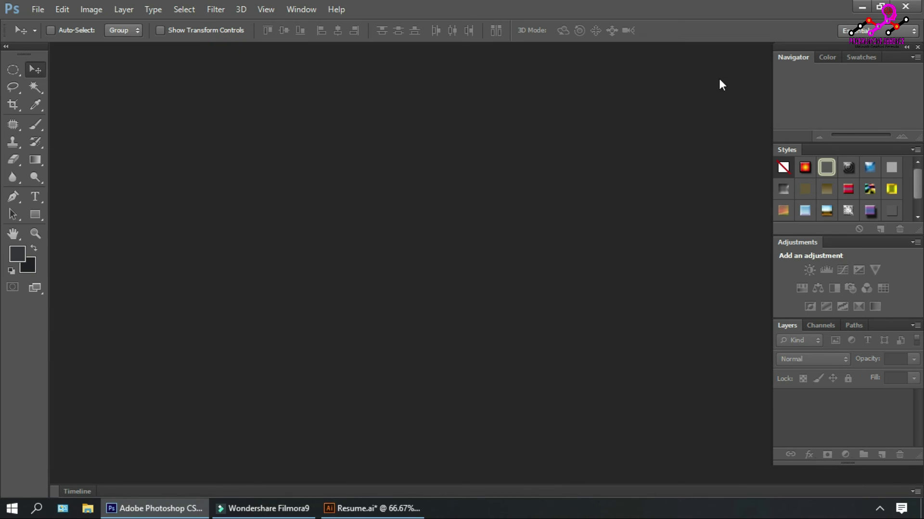
Step: Minimize Photoshop and open the Resume With Mockup image from the Desktop
{"action": "left_click", "coordinate": [860, 8]}
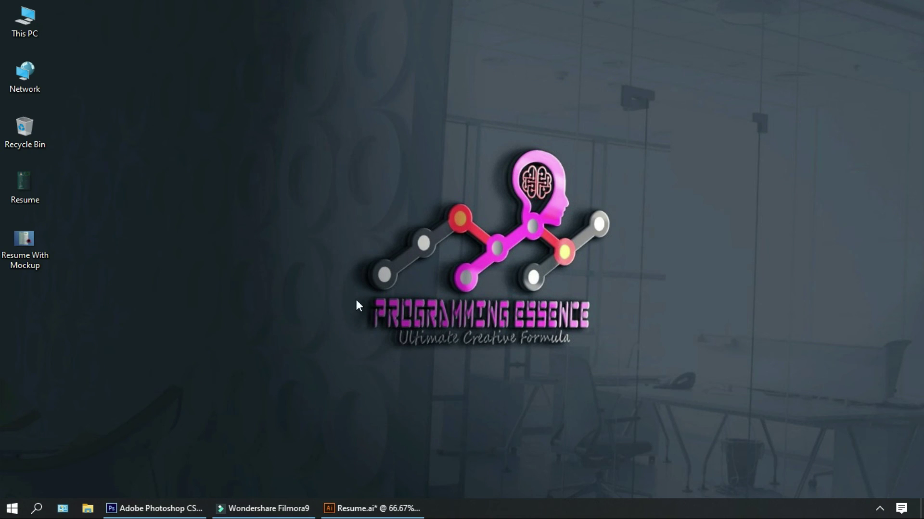
{"action": "left_click", "coordinate": [39, 261]}
{"action": "double_click", "coordinate": [39, 261]}
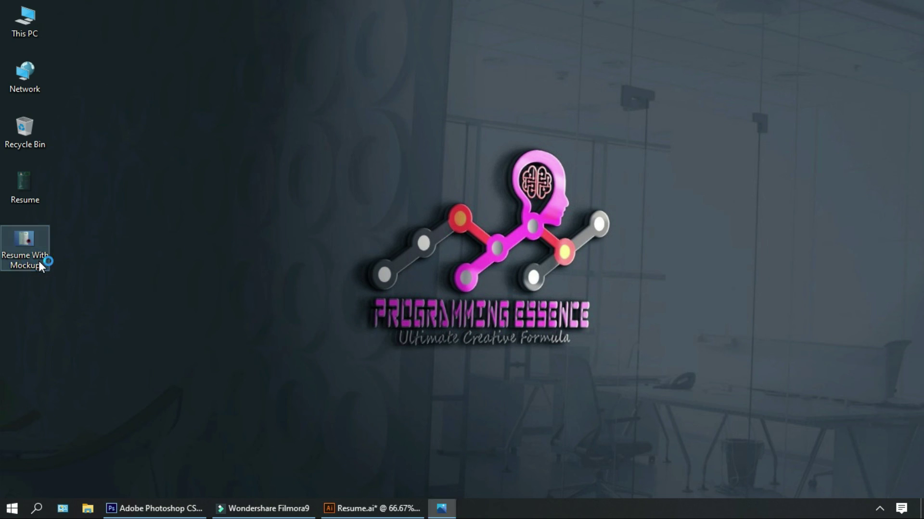